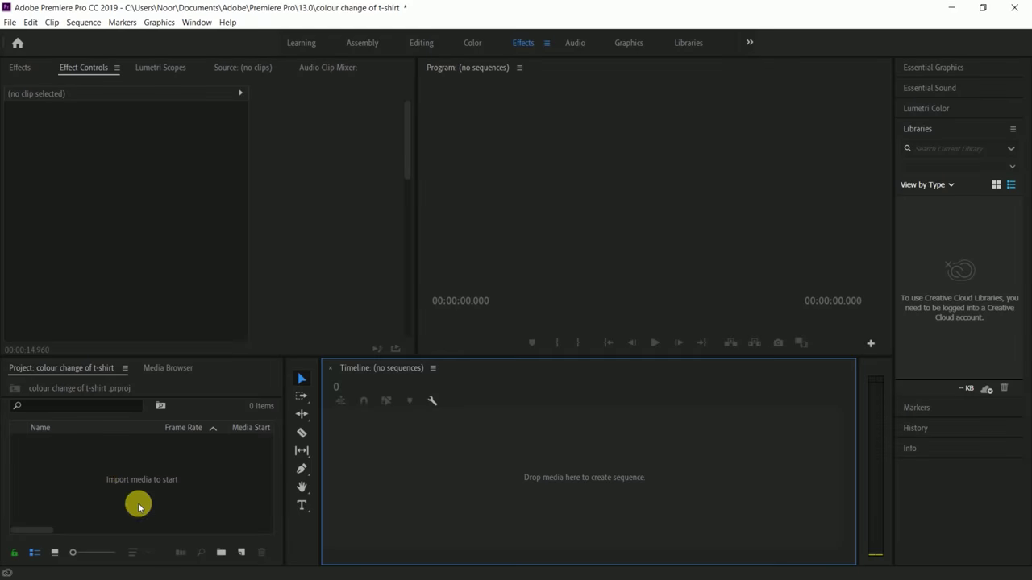
# - Import pexels-photo-3496542.jpeg from the Downloads folder as the project's first media item
pyautogui.rightClick(117, 466)
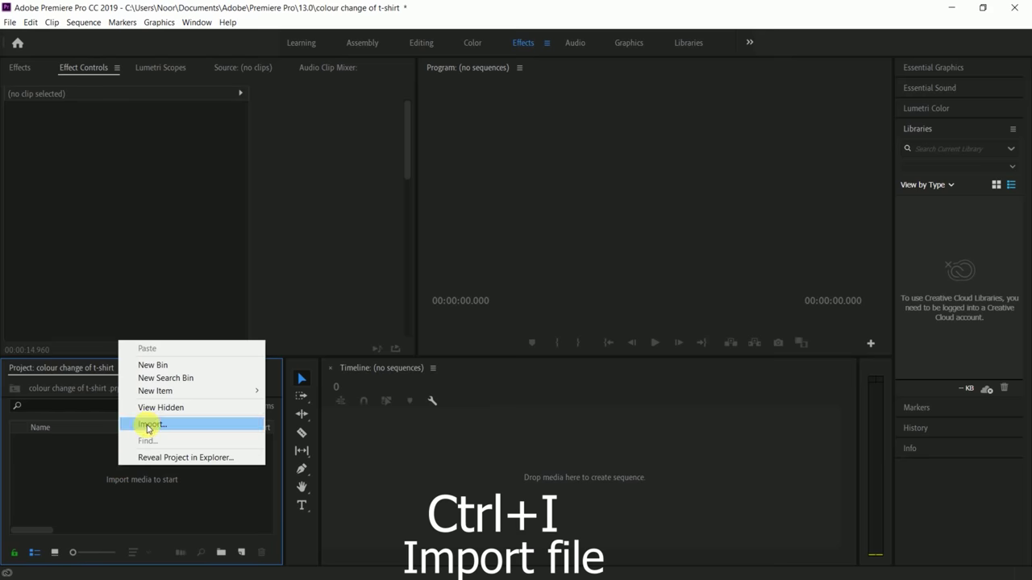
pyautogui.click(147, 426)
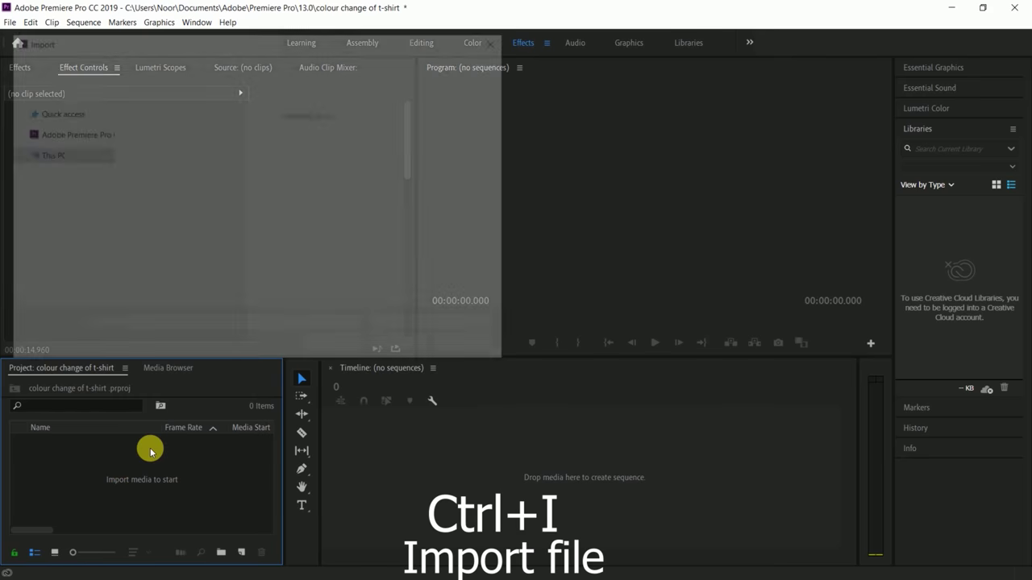
pyautogui.scroll(3, 40, 153)
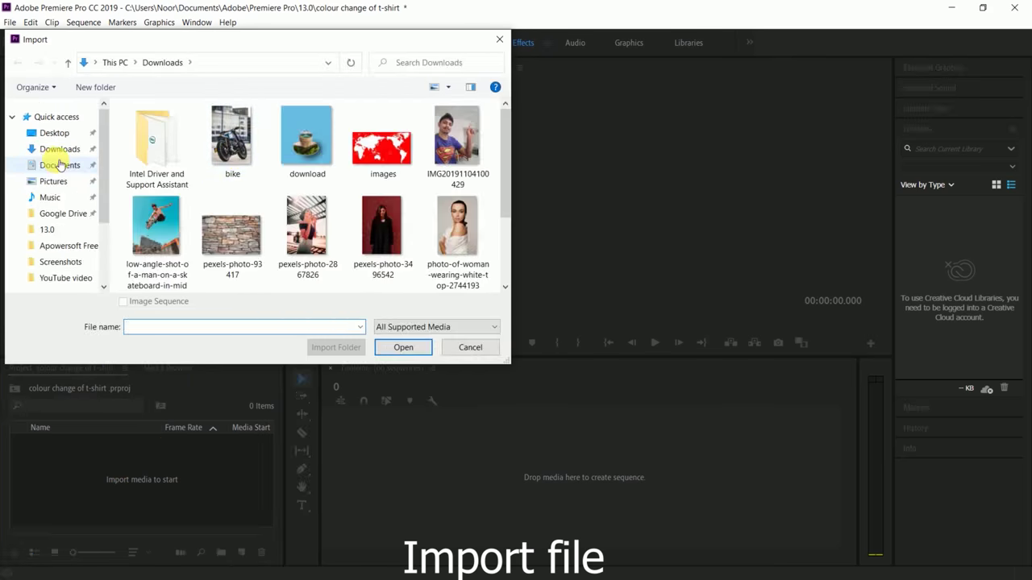
pyautogui.click(54, 152)
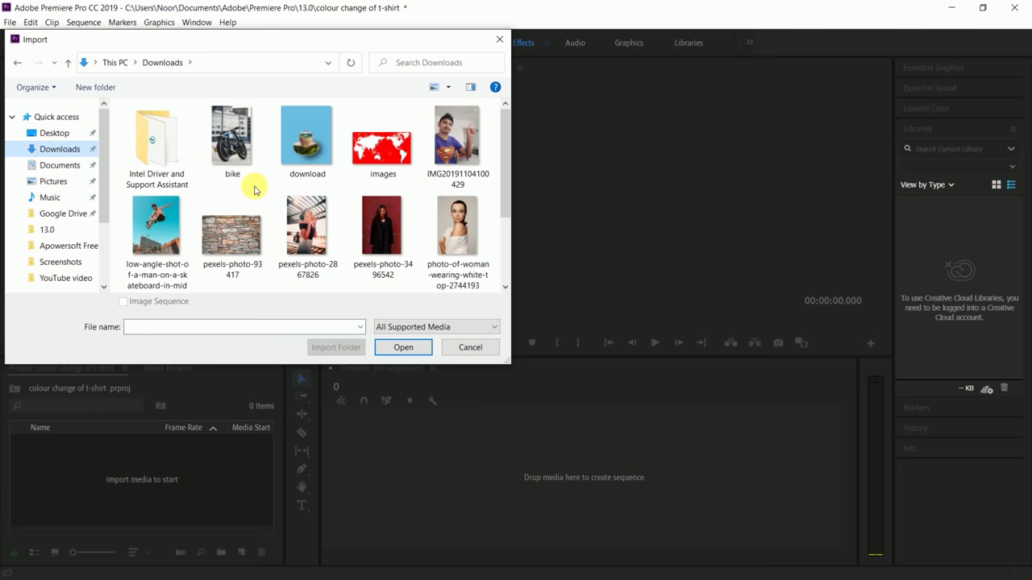
pyautogui.scroll(-1, 254, 189)
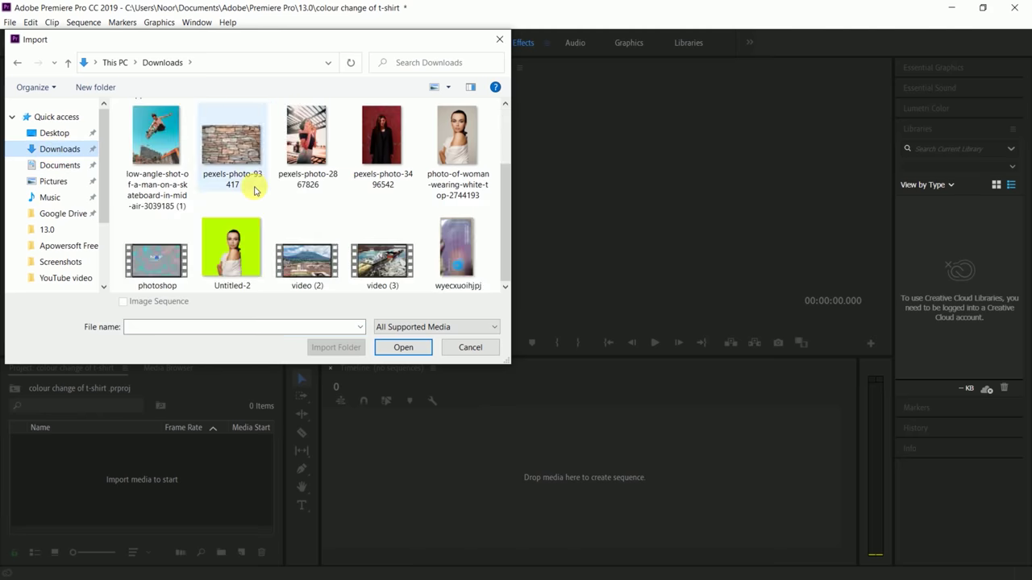
pyautogui.click(393, 143)
pyautogui.click(418, 355)
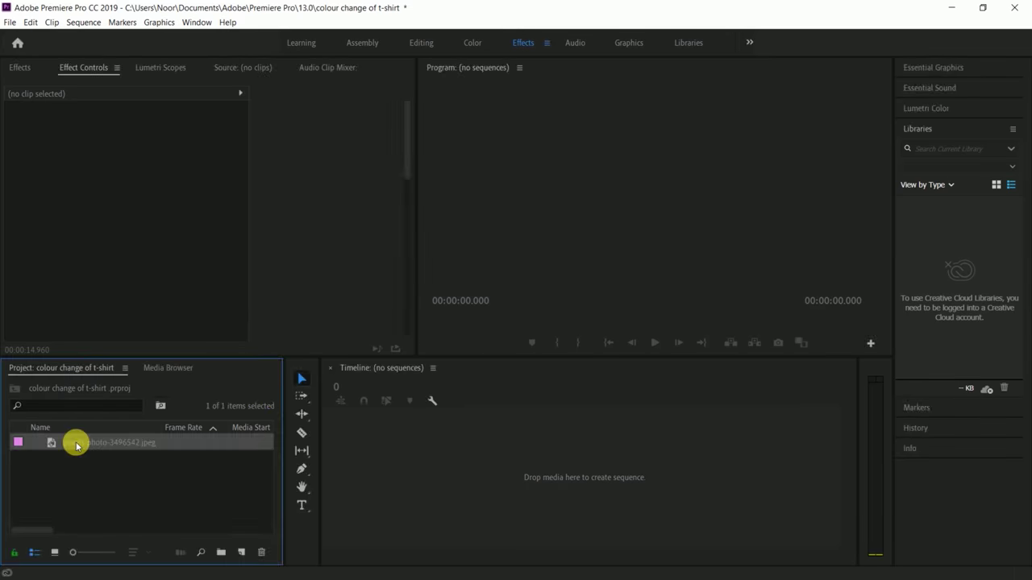
# - Create a sequence from the photo, show the ruler in time units, and stretch the V1 clip from 5 to 15 seconds
pyautogui.moveTo(22, 444); pyautogui.dragTo(409, 457)
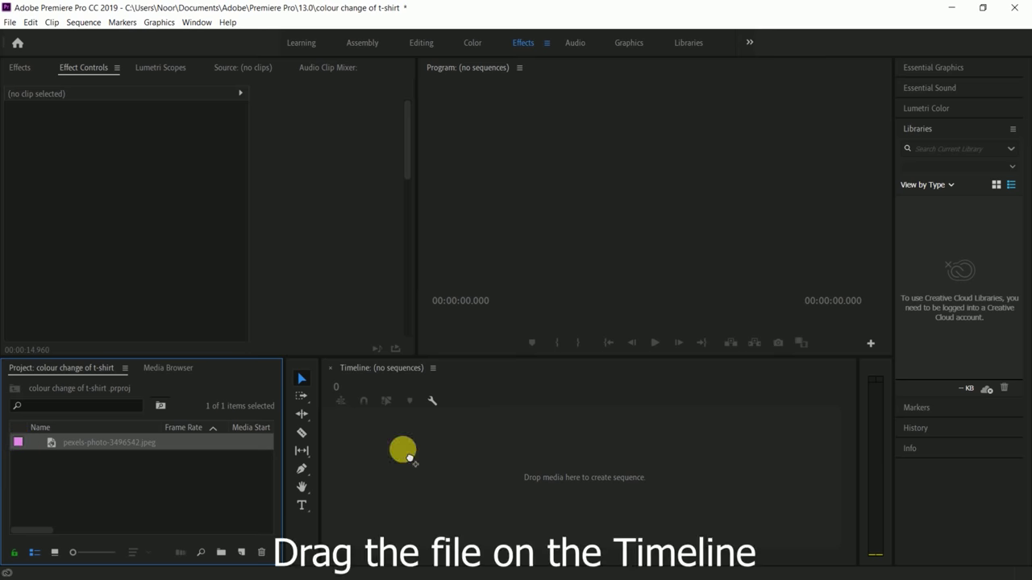
pyautogui.moveTo(409, 457); pyautogui.dragTo(403, 451)
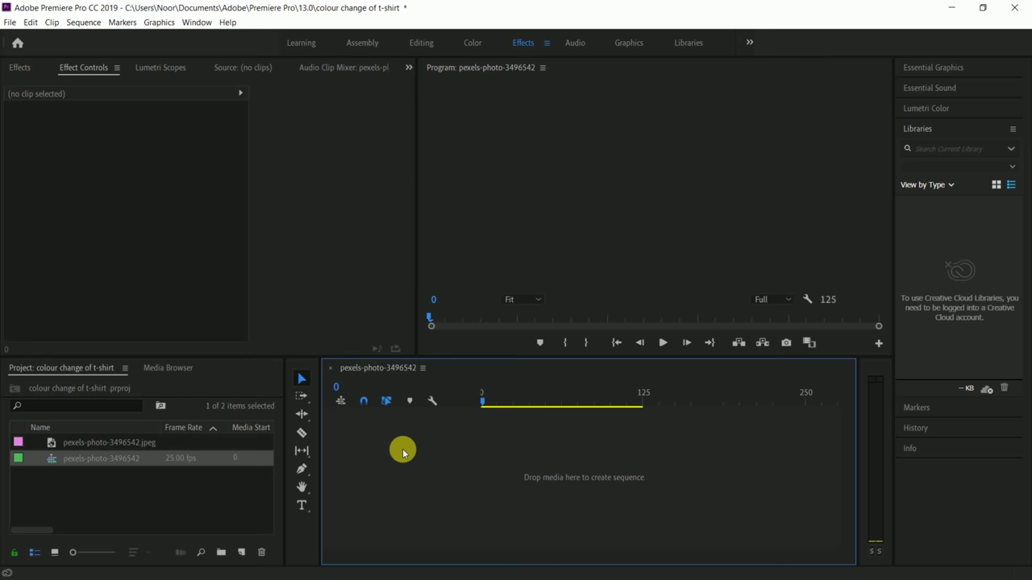
pyautogui.rightClick(598, 399)
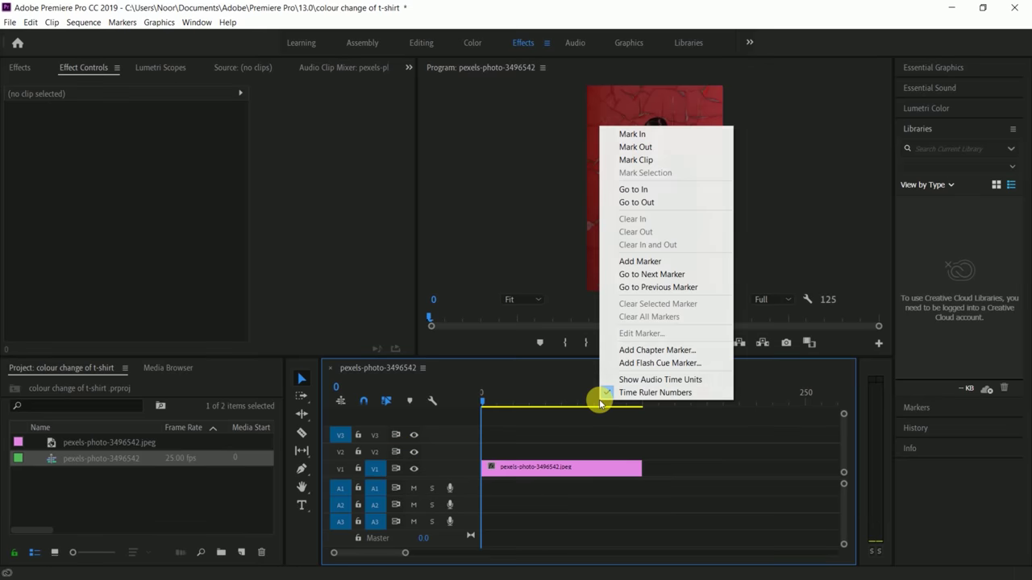
pyautogui.click(614, 377)
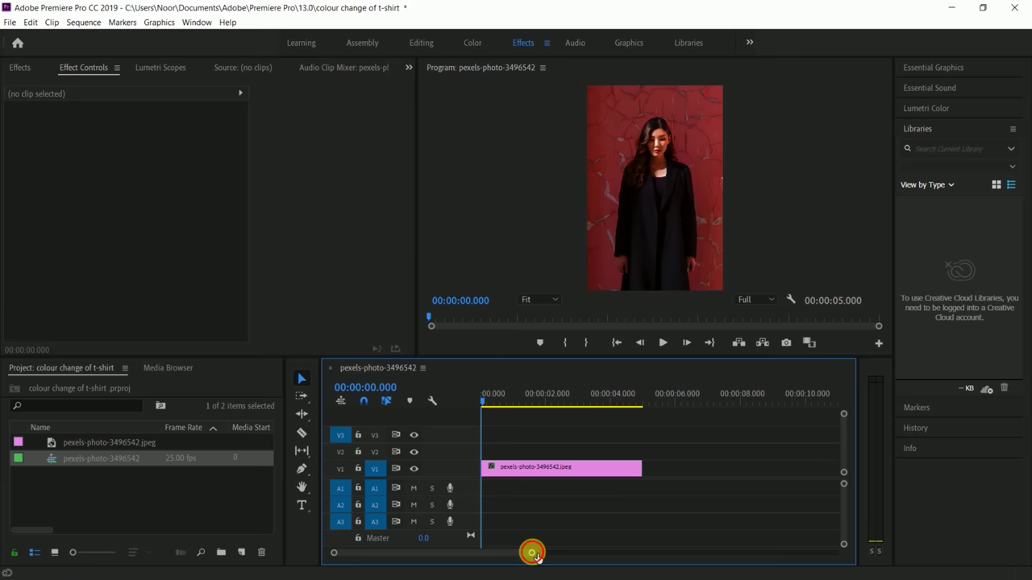
pyautogui.moveTo(532, 553); pyautogui.dragTo(553, 552)
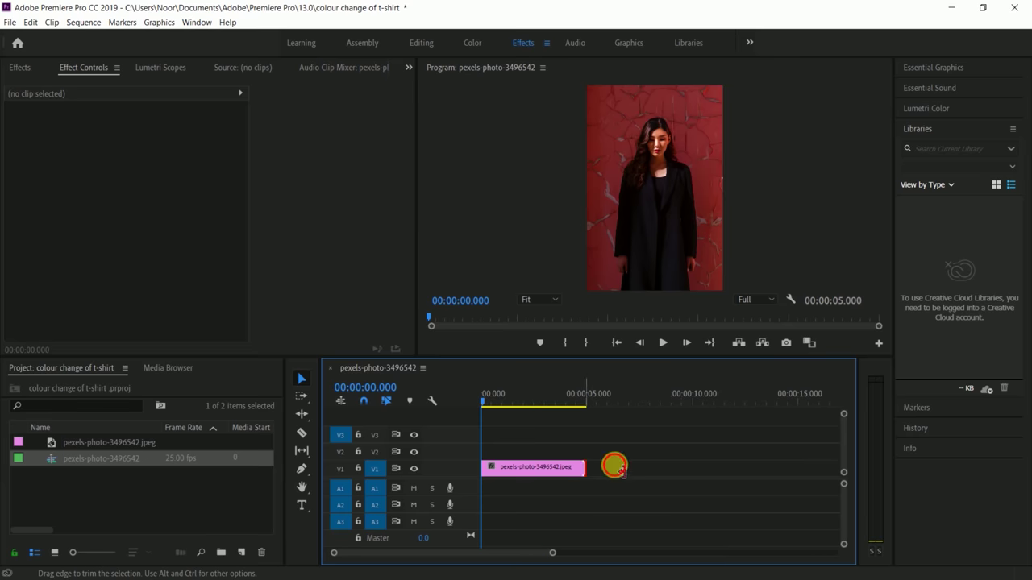
pyautogui.moveTo(614, 466); pyautogui.dragTo(797, 468)
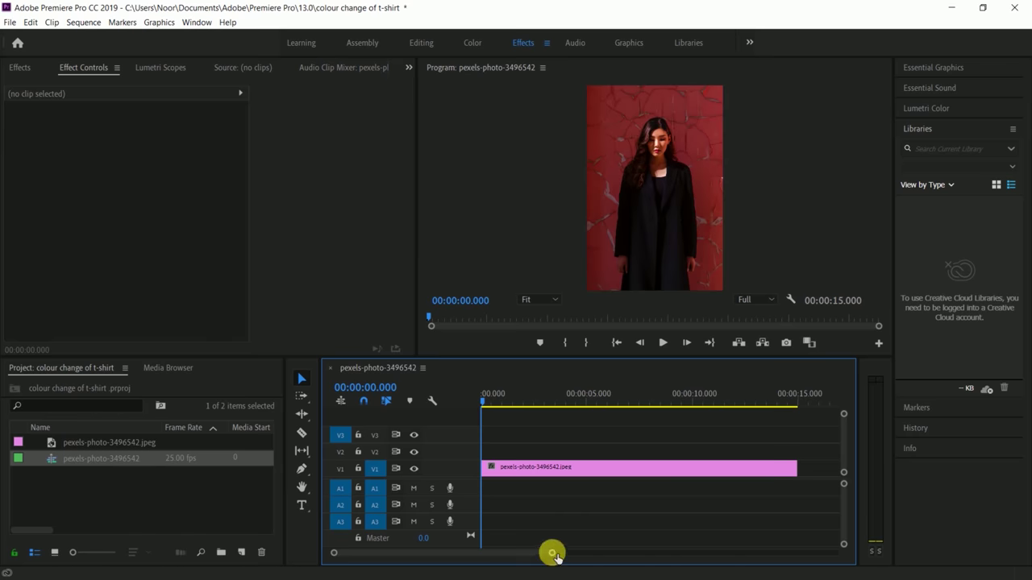
pyautogui.moveTo(553, 553); pyautogui.dragTo(576, 556)
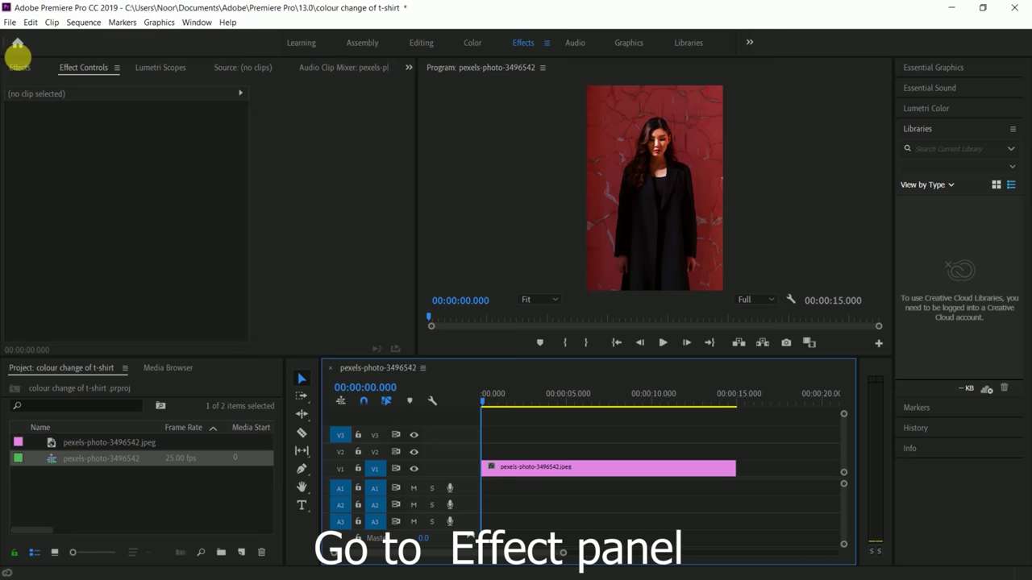
# - Search the effects for 'color' and drag Change Color onto the V1 photo clip
pyautogui.click(21, 70)
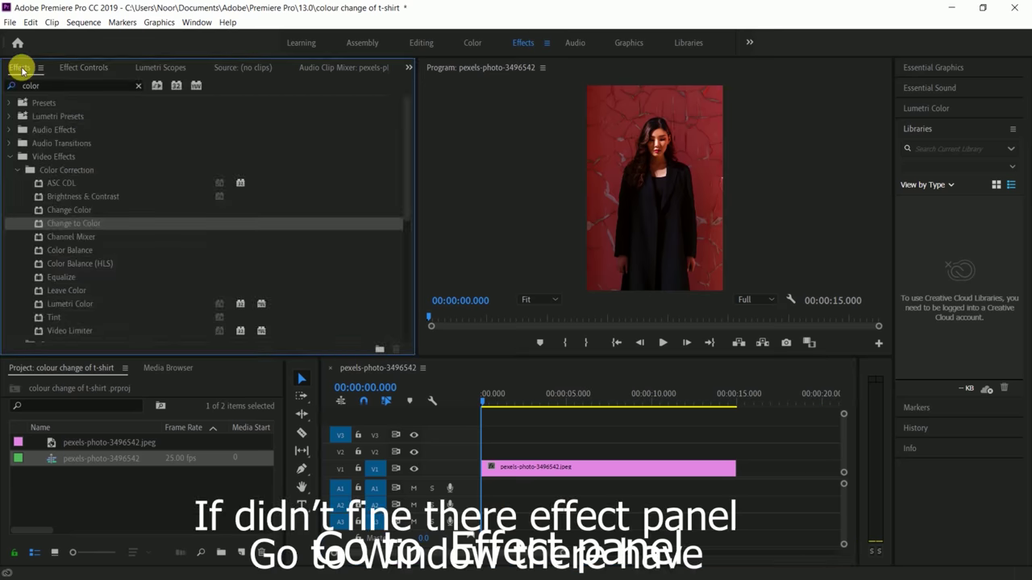
pyautogui.click(196, 23)
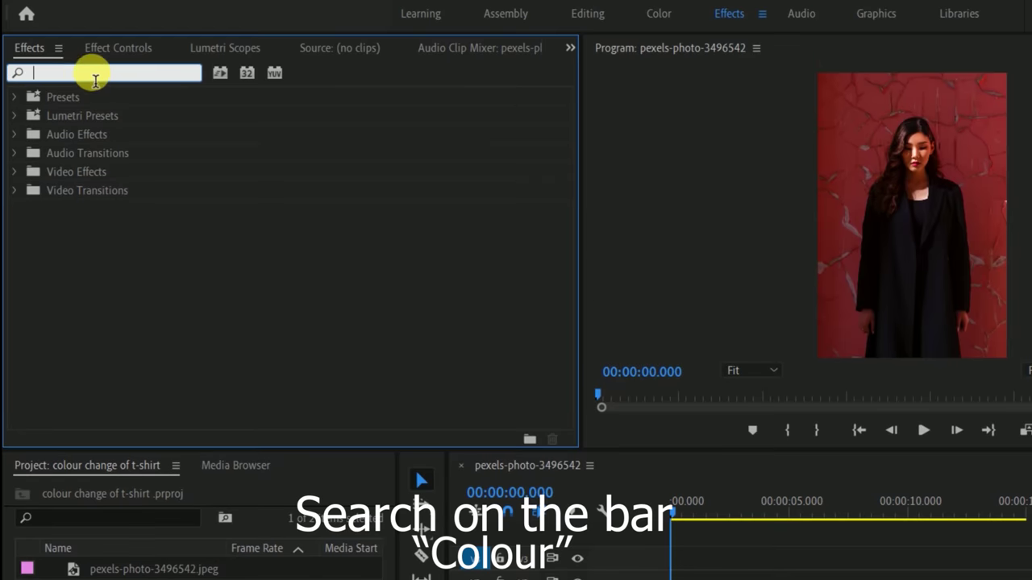
pyautogui.write('col')
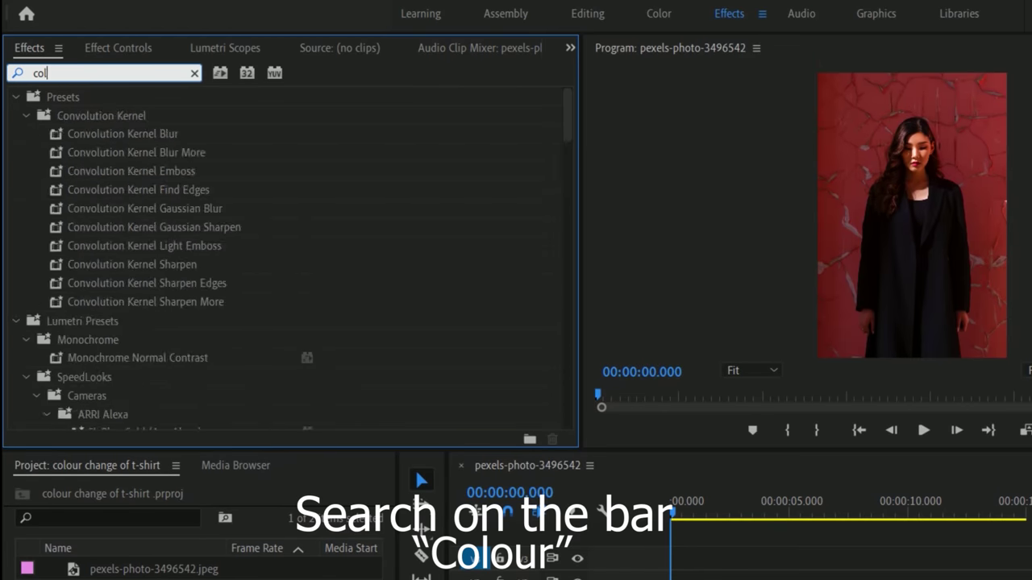
pyautogui.write('or')
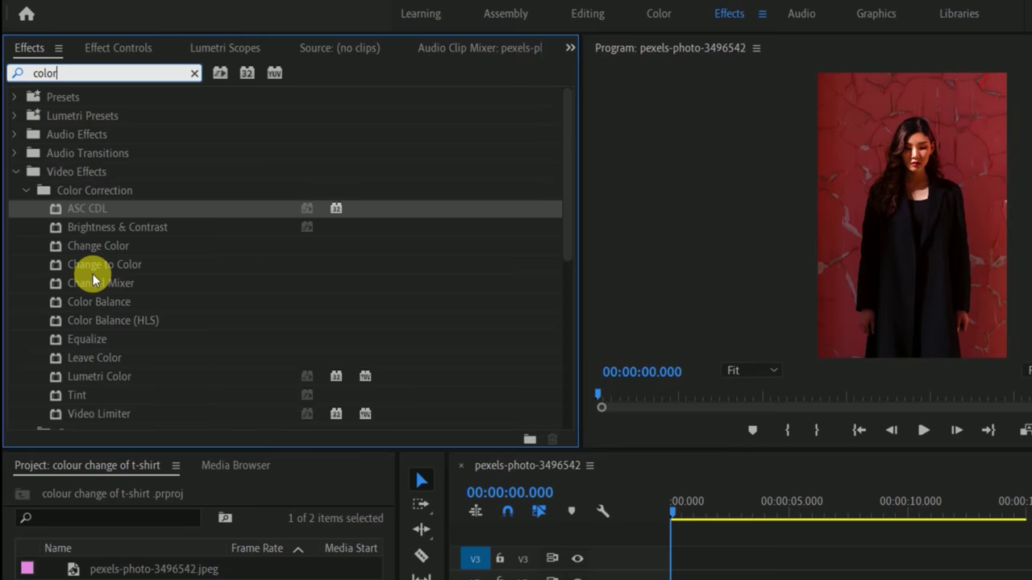
pyautogui.click(99, 245)
pyautogui.moveTo(55, 245)
pyautogui.mouseDown()
pyautogui.moveTo(559, 482)
pyautogui.moveTo(552, 475)
pyautogui.mouseUp()
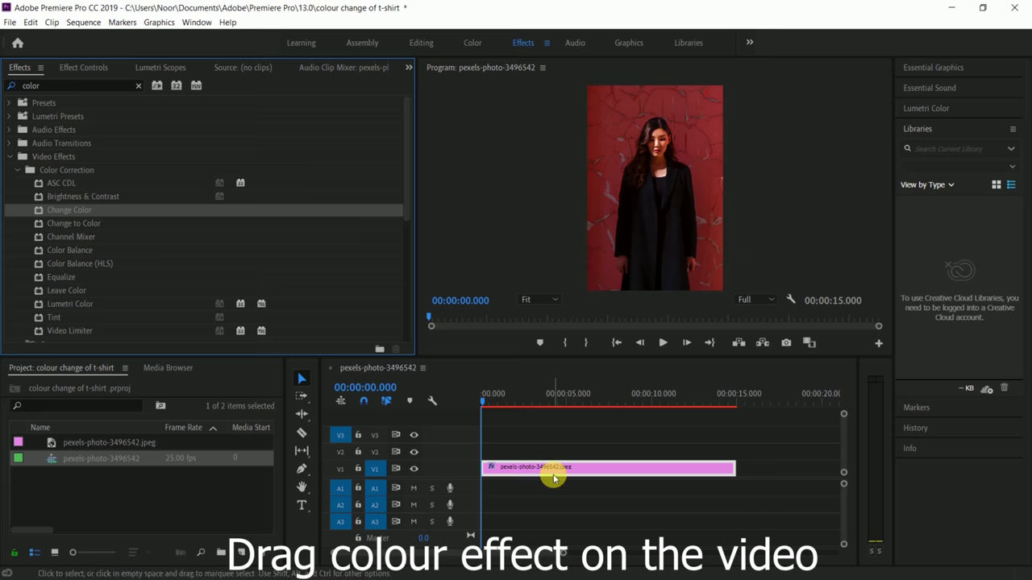
# - Eyedrop the woman's dark coat so Color To Change becomes 0C0504
pyautogui.click(81, 68)
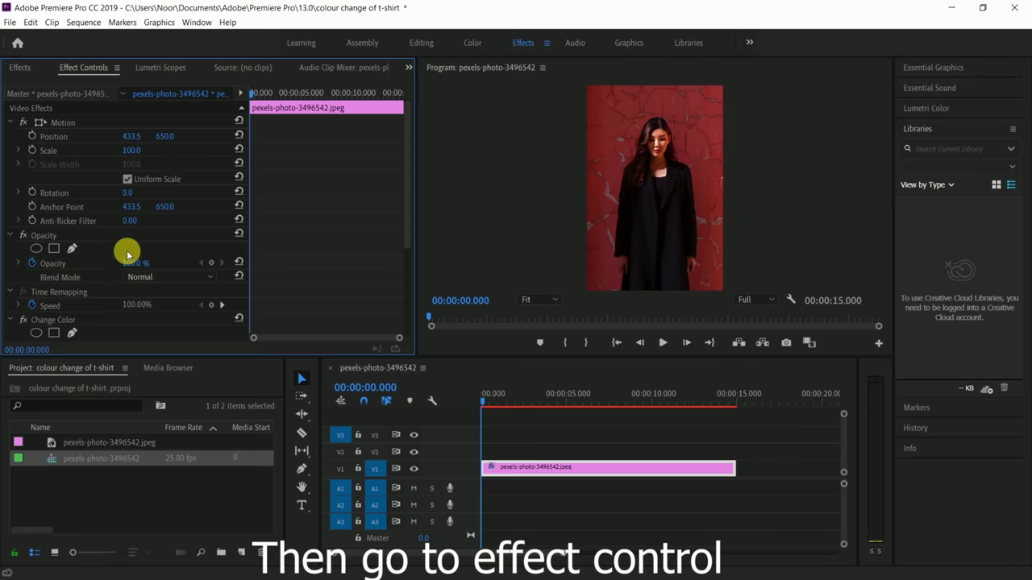
pyautogui.scroll(-5, 127, 253)
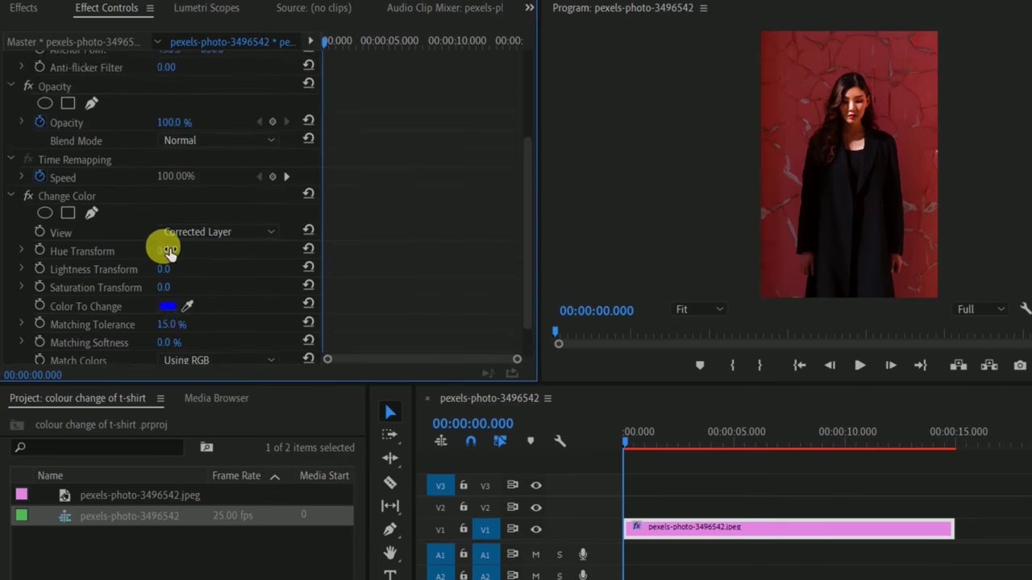
pyautogui.scroll(-1, 172, 258)
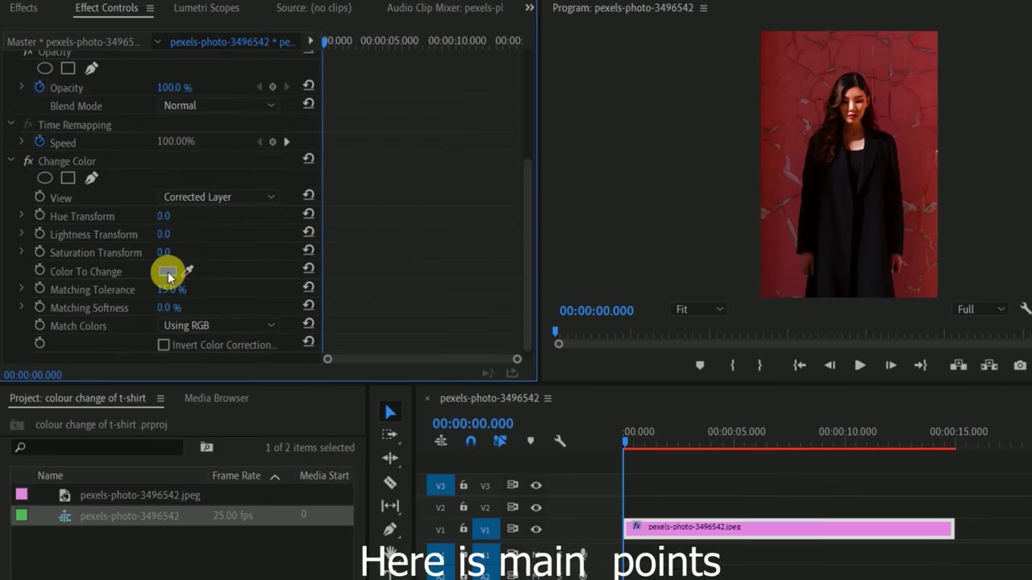
pyautogui.click(167, 272)
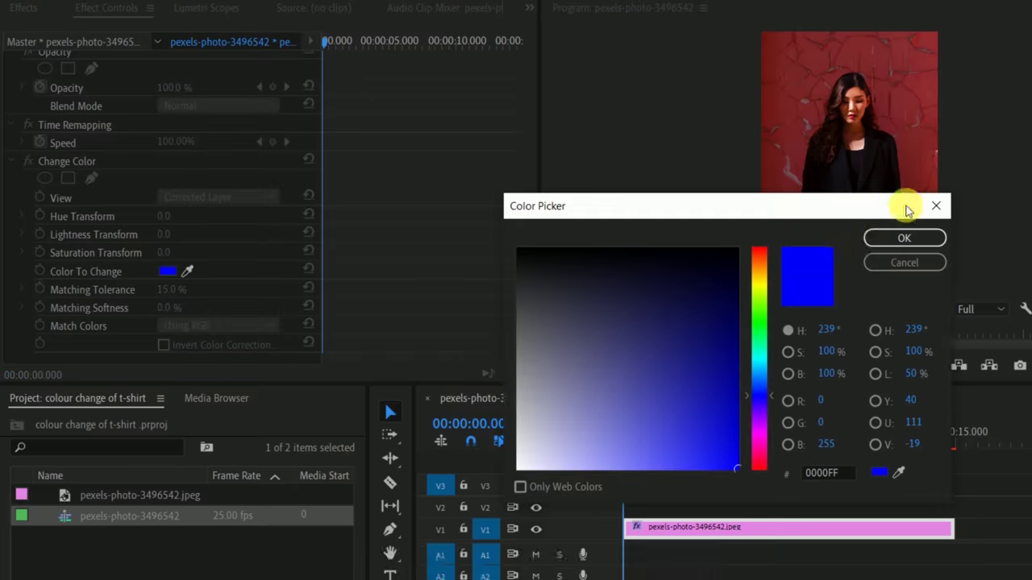
pyautogui.click(899, 469)
pyautogui.click(876, 165)
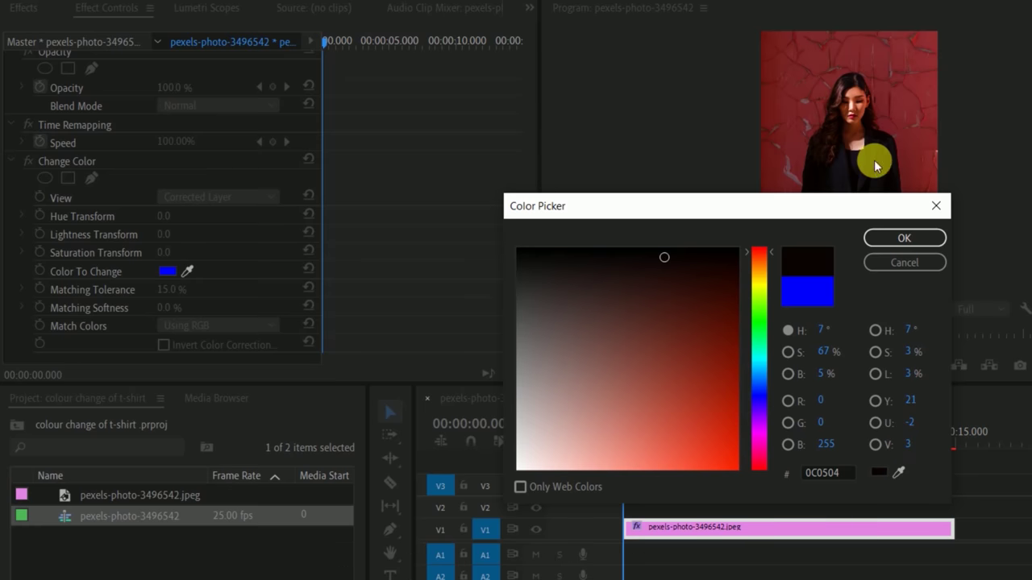
pyautogui.click(900, 238)
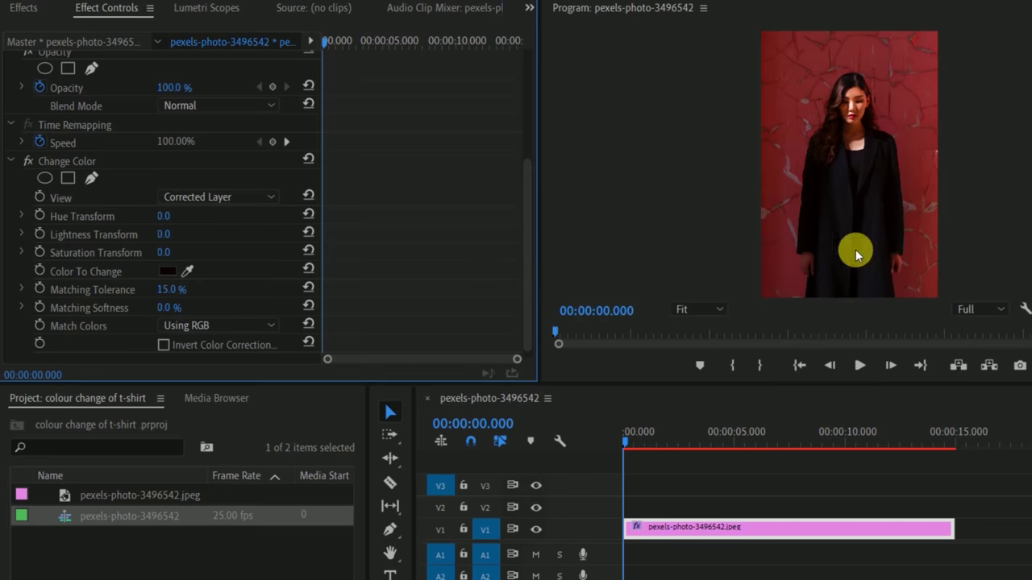
# - Test Lightness, Hue and Saturation Transform shifts, then reset each one to 0
pyautogui.moveTo(166, 236)
pyautogui.mouseDown()
pyautogui.moveTo(244, 245)
pyautogui.moveTo(172, 242)
pyautogui.mouseUp()
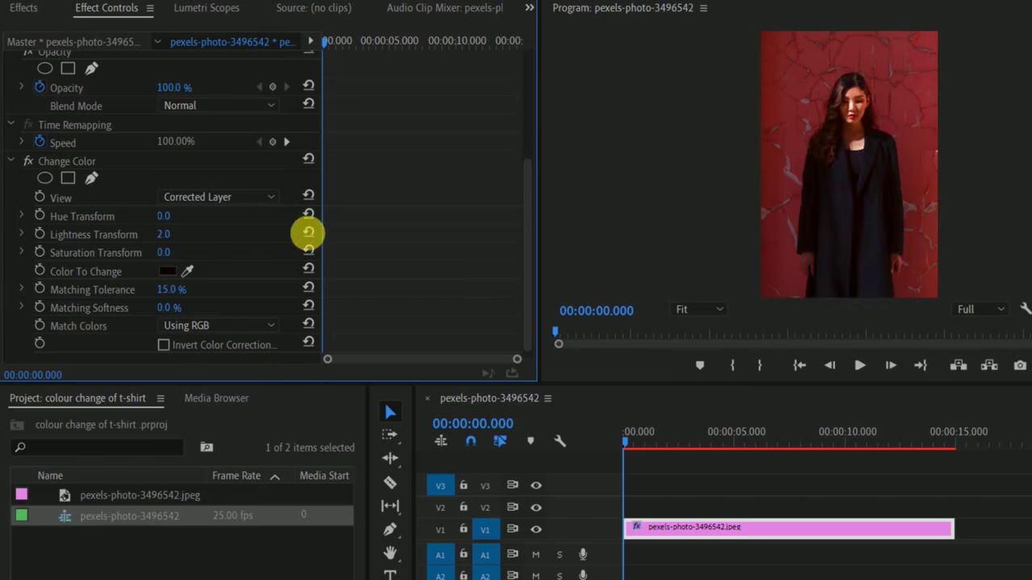
pyautogui.click(307, 233)
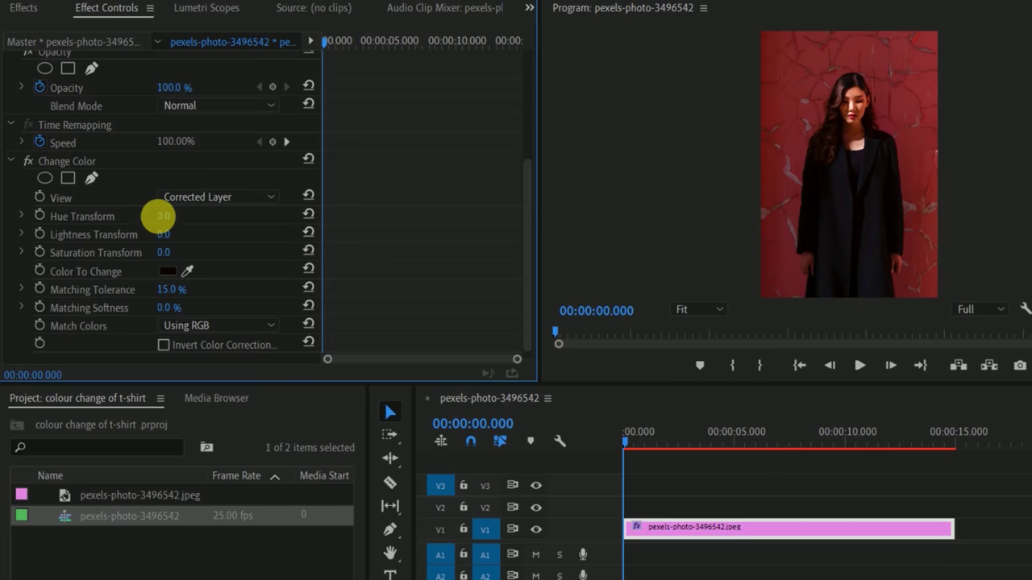
pyautogui.moveTo(158, 216); pyautogui.dragTo(312, 234)
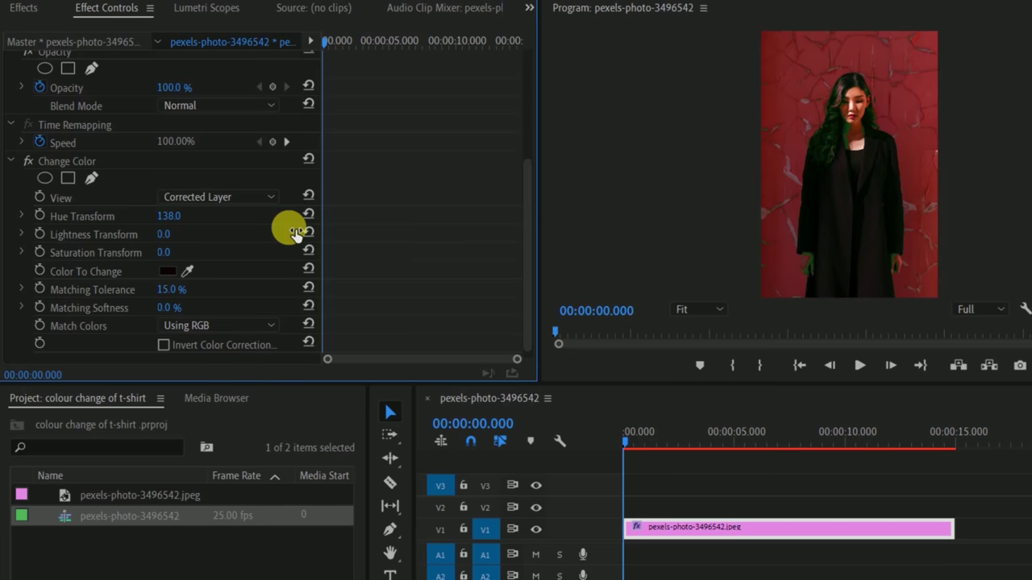
pyautogui.moveTo(313, 233)
pyautogui.mouseDown()
pyautogui.moveTo(164, 230)
pyautogui.moveTo(234, 263)
pyautogui.mouseUp()
pyautogui.click(309, 217)
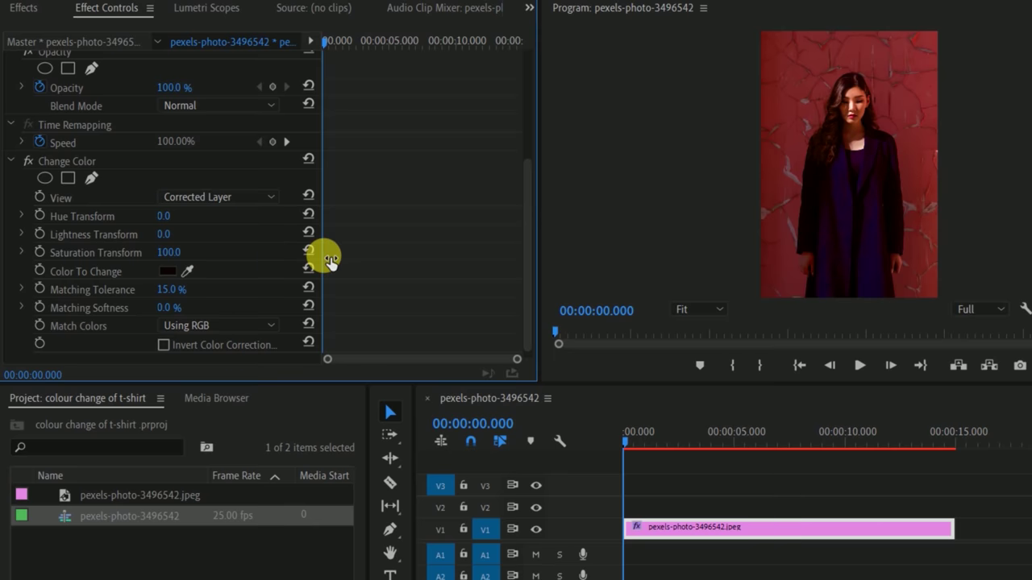
pyautogui.moveTo(330, 260); pyautogui.dragTo(180, 253)
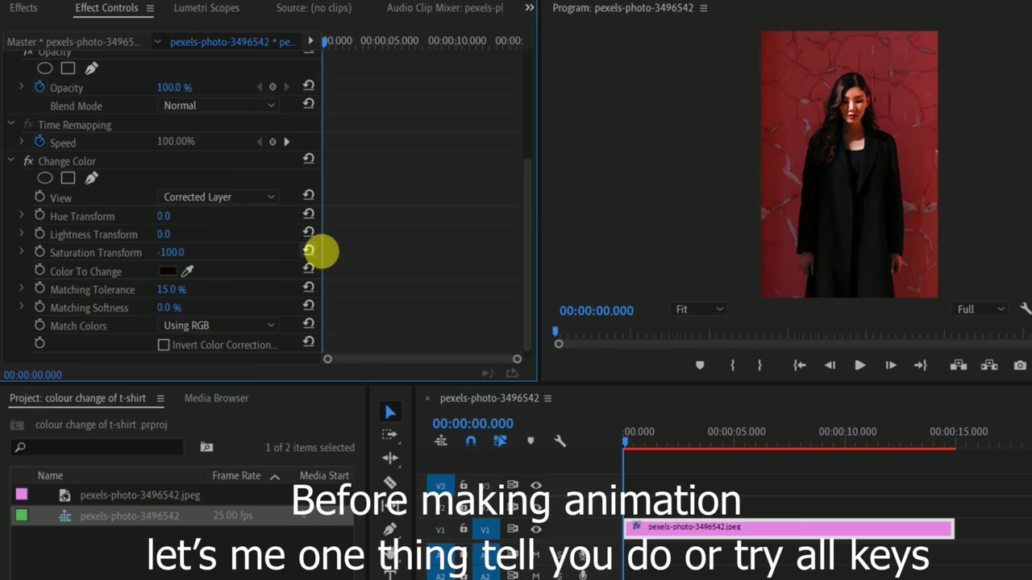
pyautogui.click(310, 251)
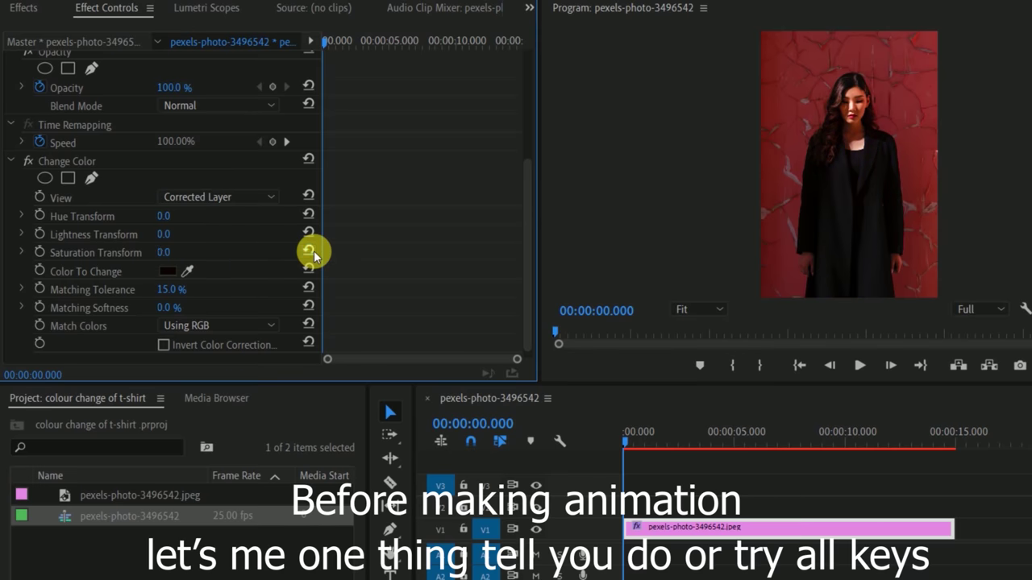
# - Eyedrop the red wall so Color To Change becomes 711E21
pyautogui.click(167, 272)
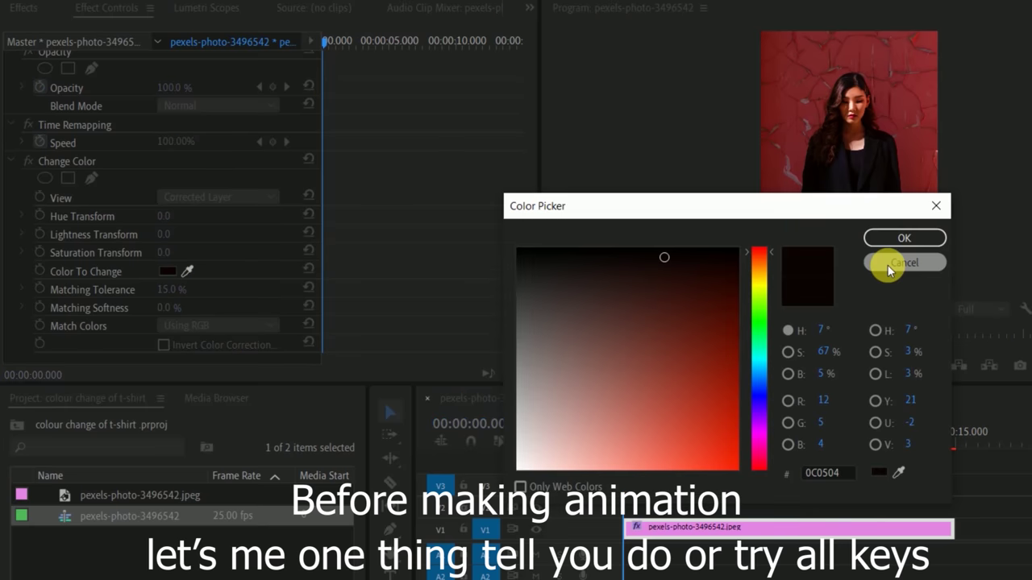
pyautogui.click(899, 472)
pyautogui.click(799, 124)
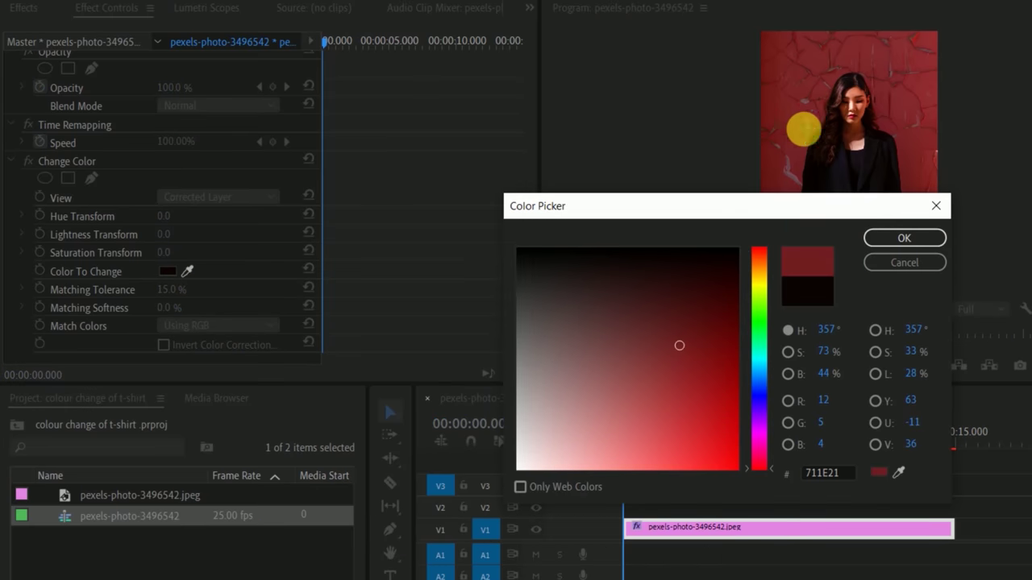
pyautogui.click(899, 237)
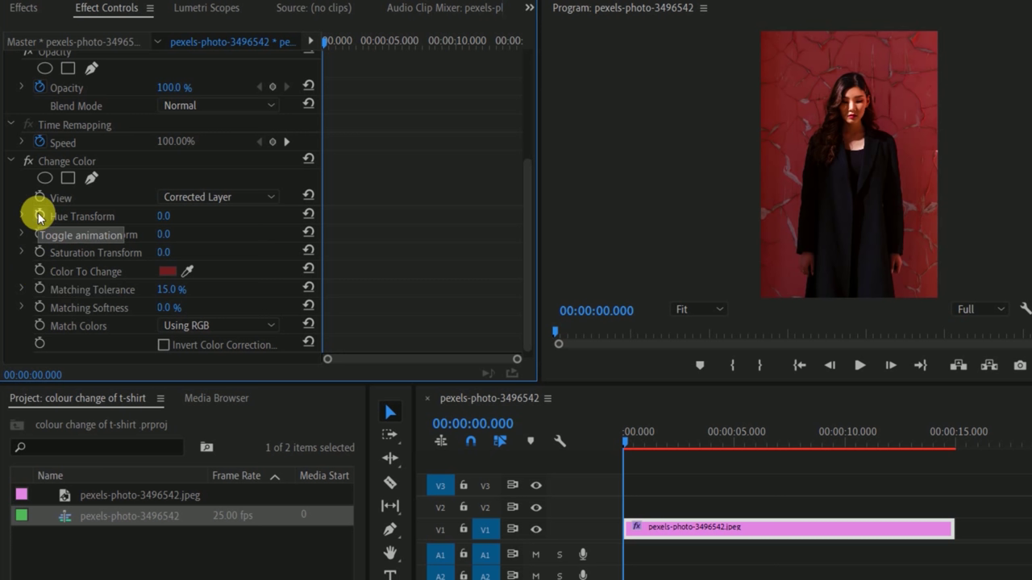
# - Set Match Colors to Using Hue and keyframe Lightness Transform from -79 to 2.0
pyautogui.click(271, 325)
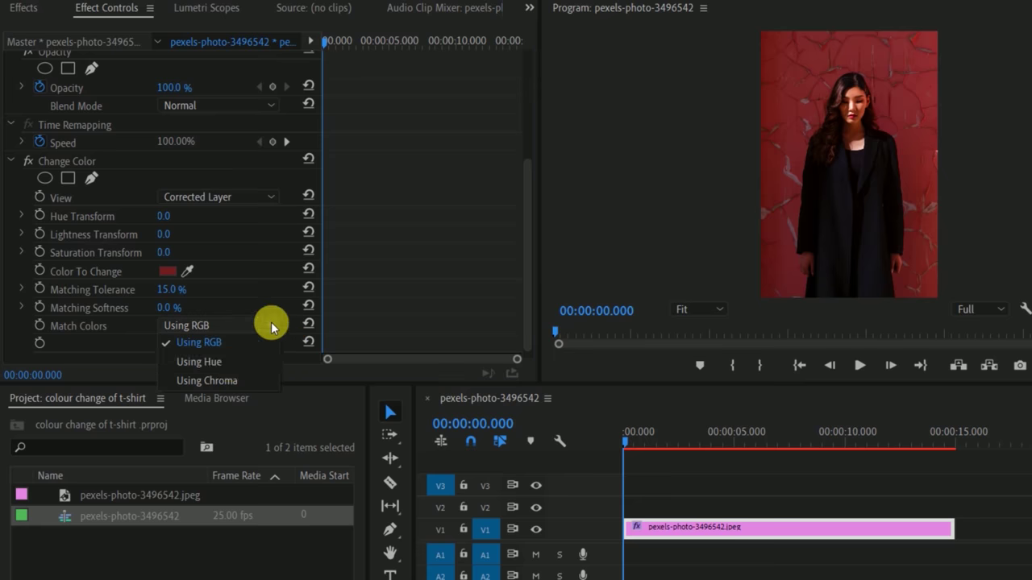
pyautogui.click(228, 362)
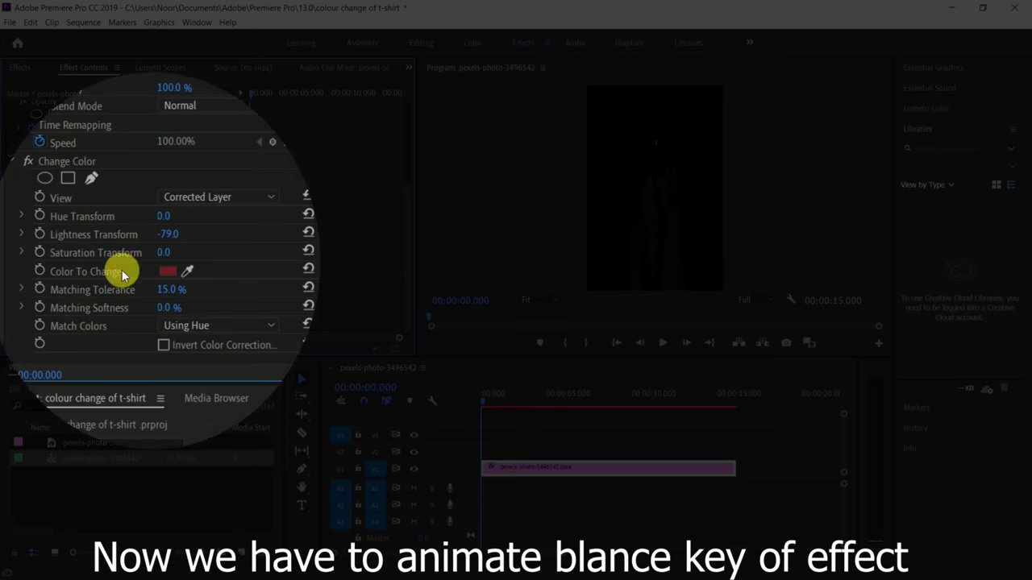
pyautogui.click(32, 241)
pyautogui.scroll(3, 295, 226)
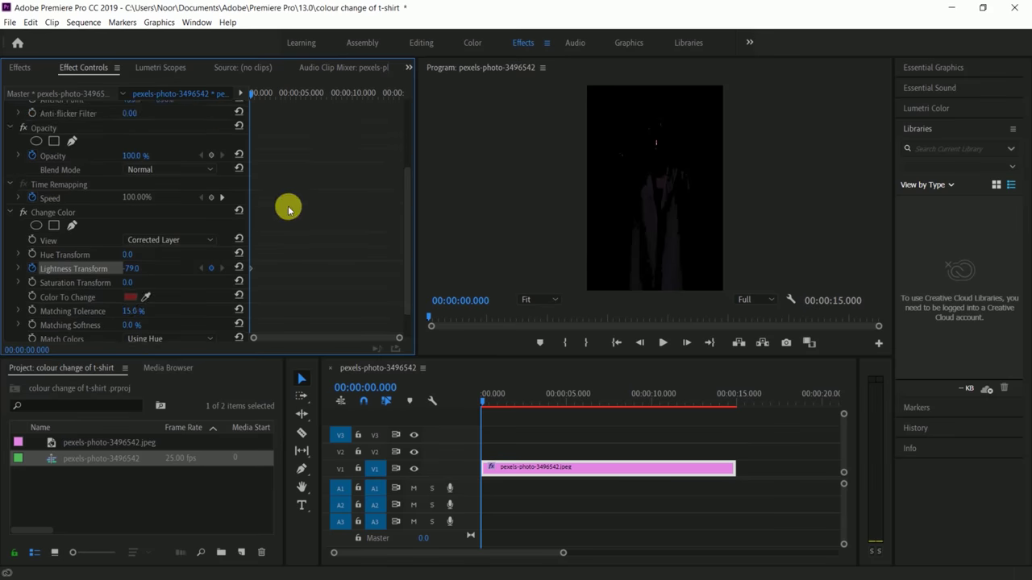
pyautogui.scroll(-1, 166, 244)
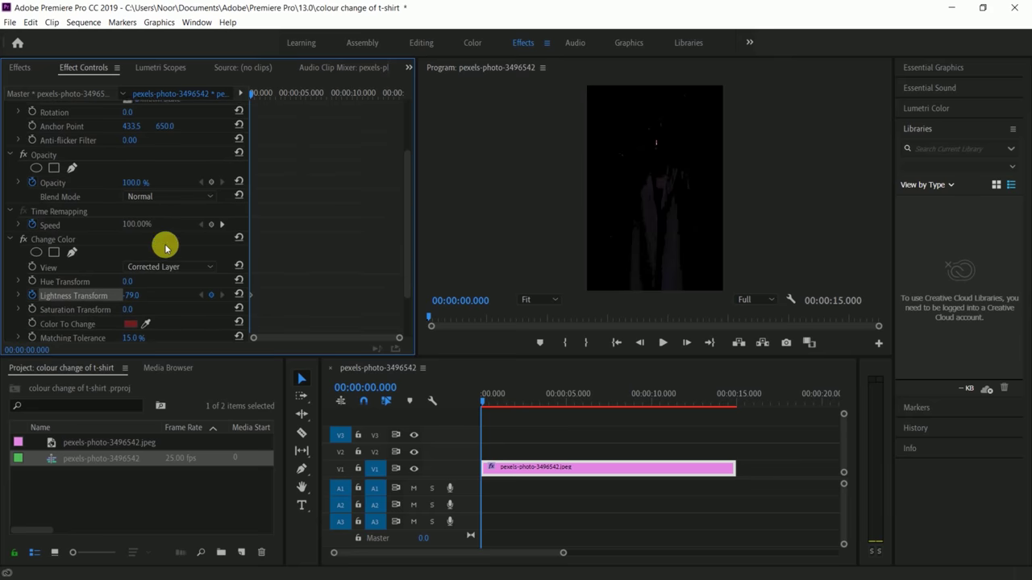
pyautogui.scroll(-2, 165, 245)
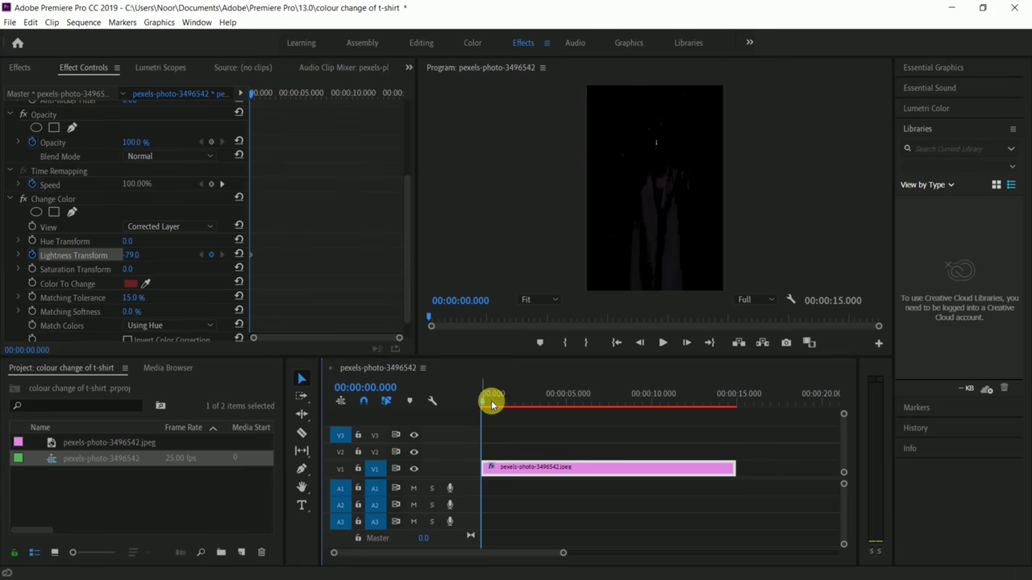
pyautogui.moveTo(491, 403); pyautogui.dragTo(570, 409)
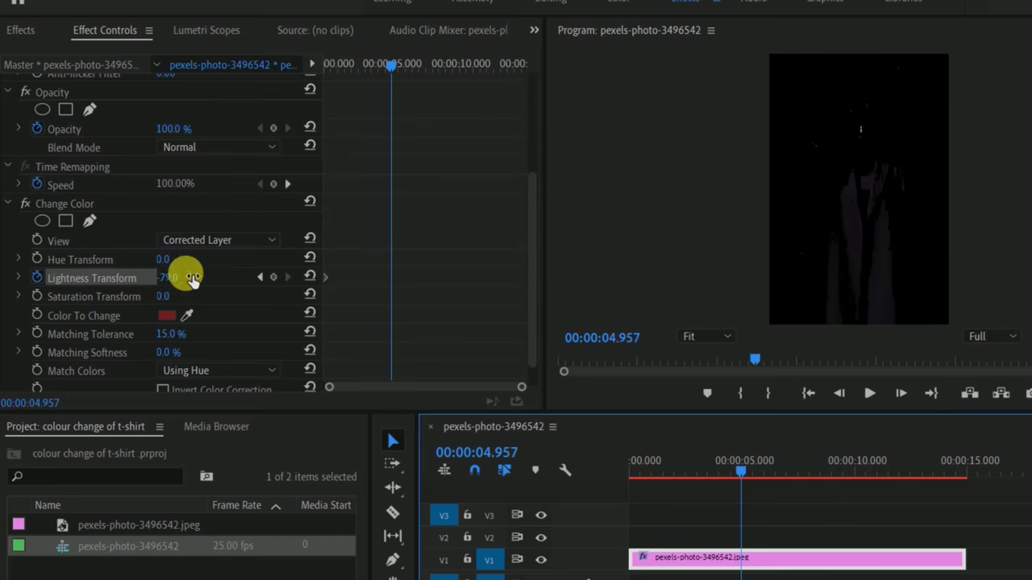
pyautogui.moveTo(192, 279)
pyautogui.mouseDown()
pyautogui.moveTo(176, 288)
pyautogui.moveTo(286, 294)
pyautogui.moveTo(187, 279)
pyautogui.mouseUp()
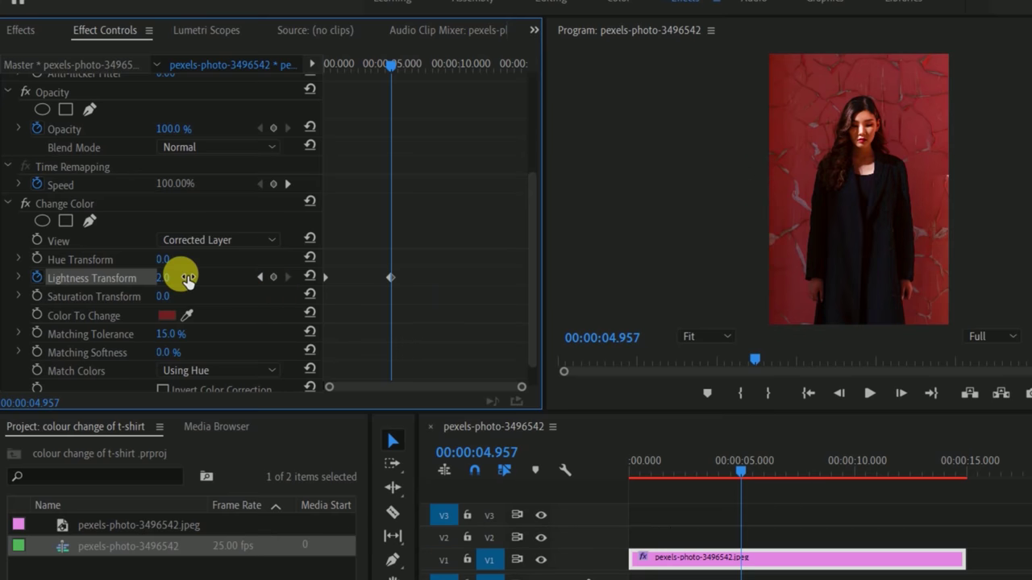
pyautogui.press('Home')
pyautogui.click(599, 493)
pyautogui.press('space')
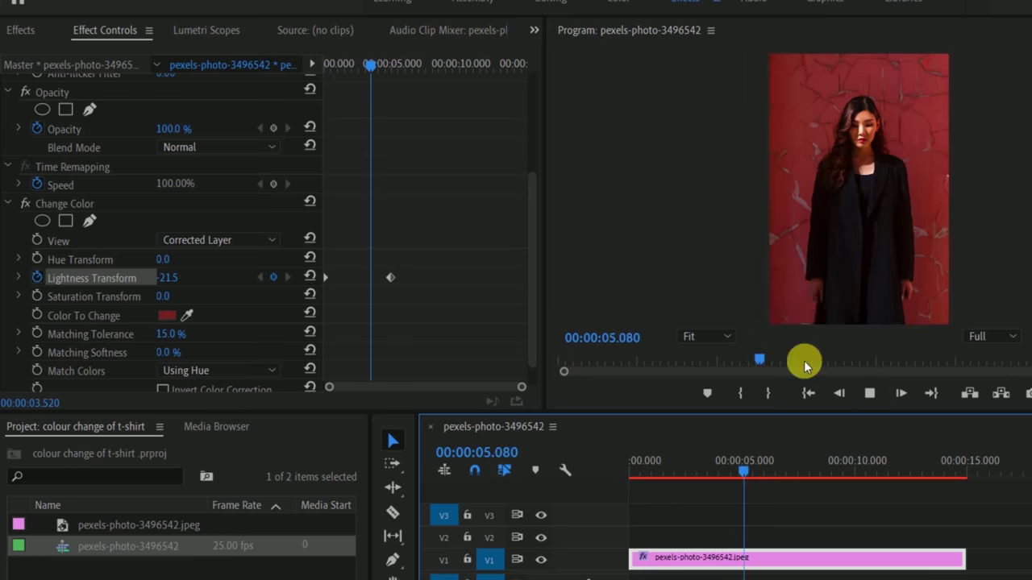
pyautogui.press('Home')
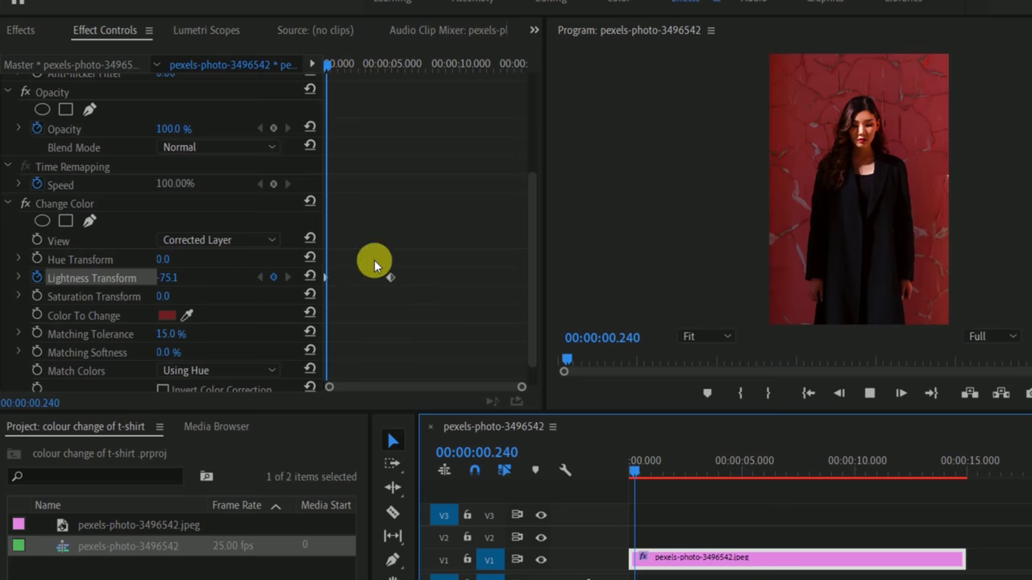
pyautogui.moveTo(321, 58)
pyautogui.mouseDown()
pyautogui.moveTo(402, 80)
pyautogui.moveTo(390, 92)
pyautogui.mouseUp()
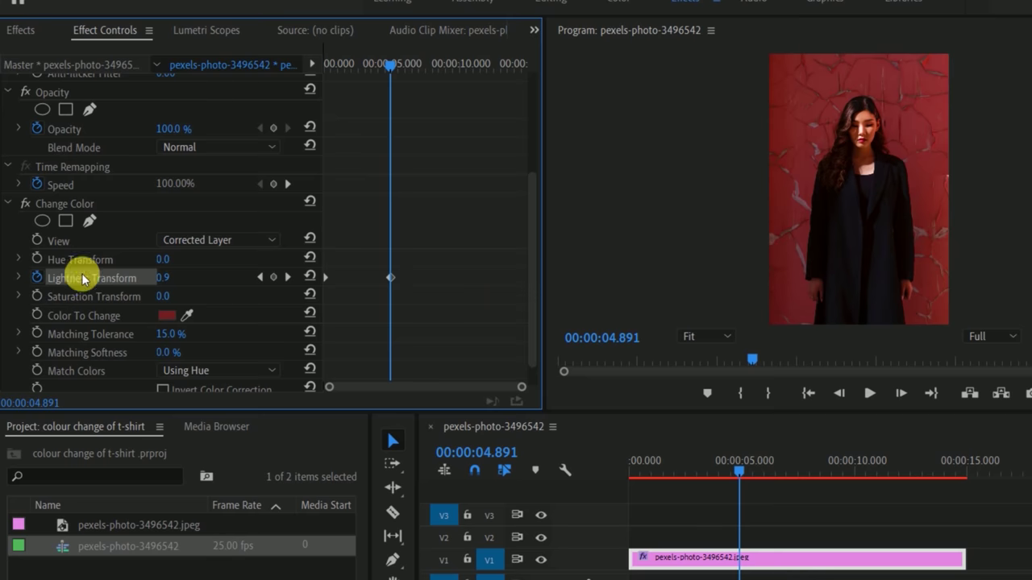
# - Keyframe Hue Transform at 0 near 5 seconds and at 269 around 10.2 seconds
pyautogui.click(37, 260)
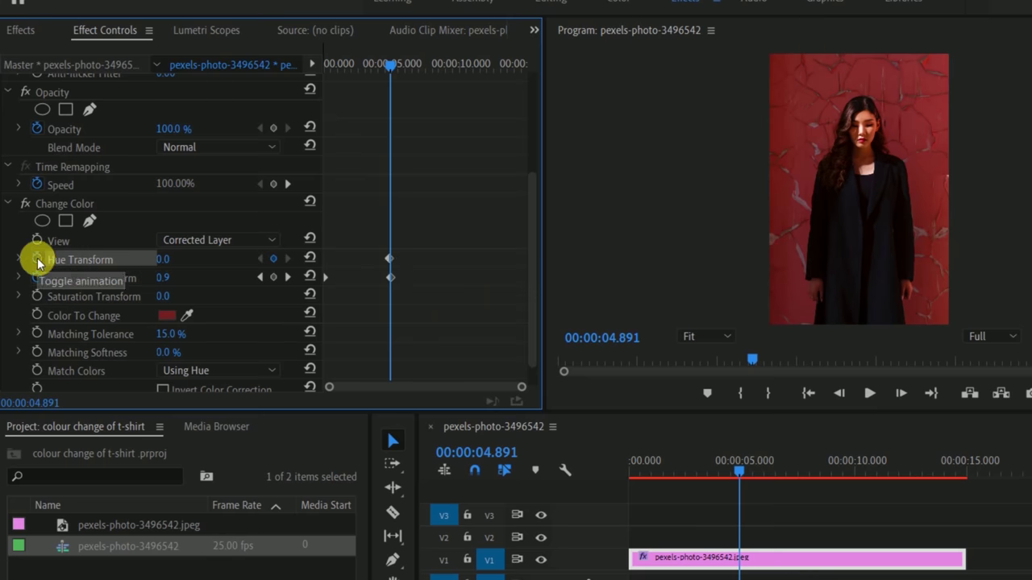
pyautogui.click(394, 259)
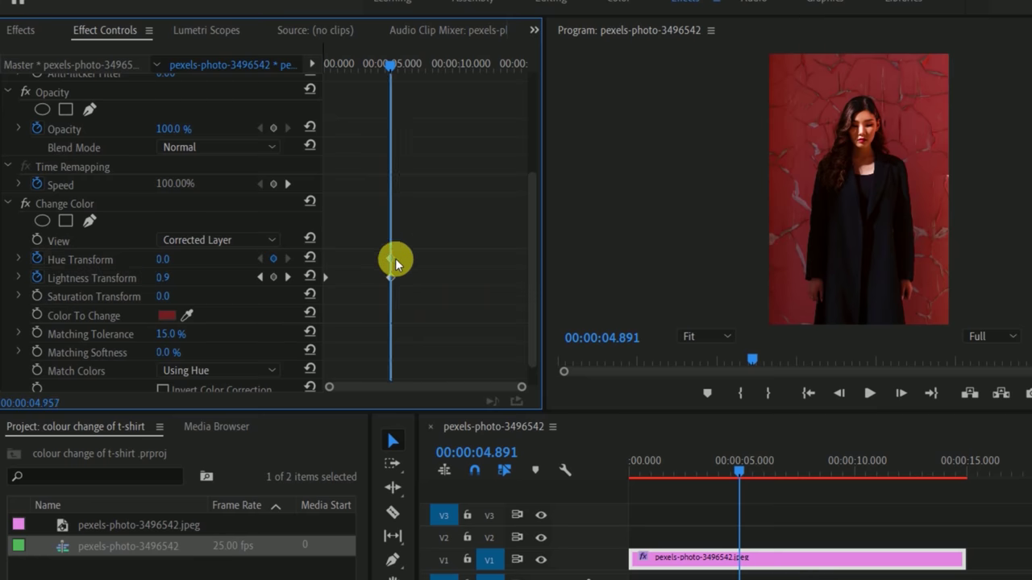
pyautogui.moveTo(388, 66)
pyautogui.mouseDown()
pyautogui.moveTo(549, 125)
pyautogui.moveTo(784, 345)
pyautogui.mouseUp()
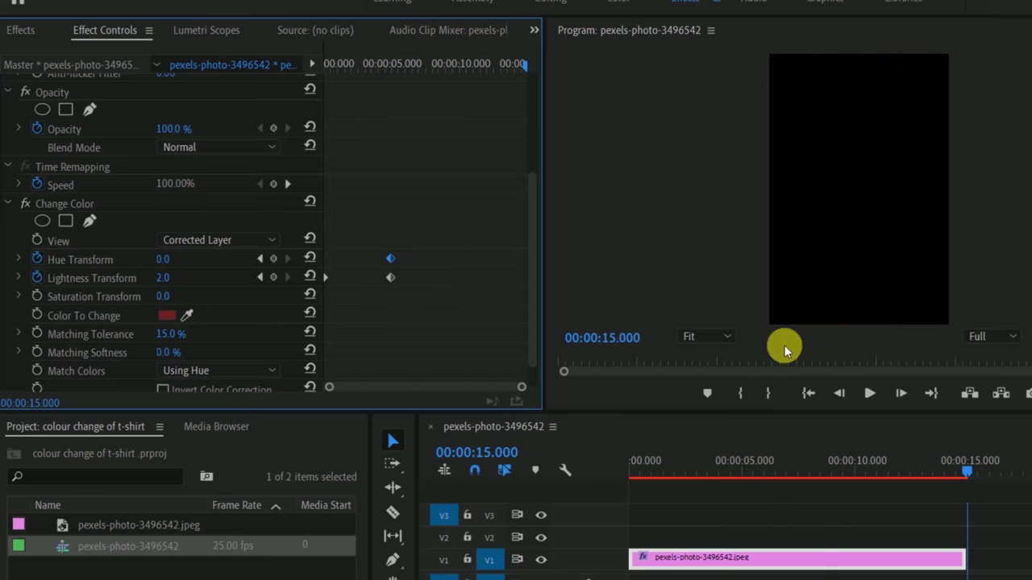
pyautogui.moveTo(971, 477); pyautogui.dragTo(857, 485)
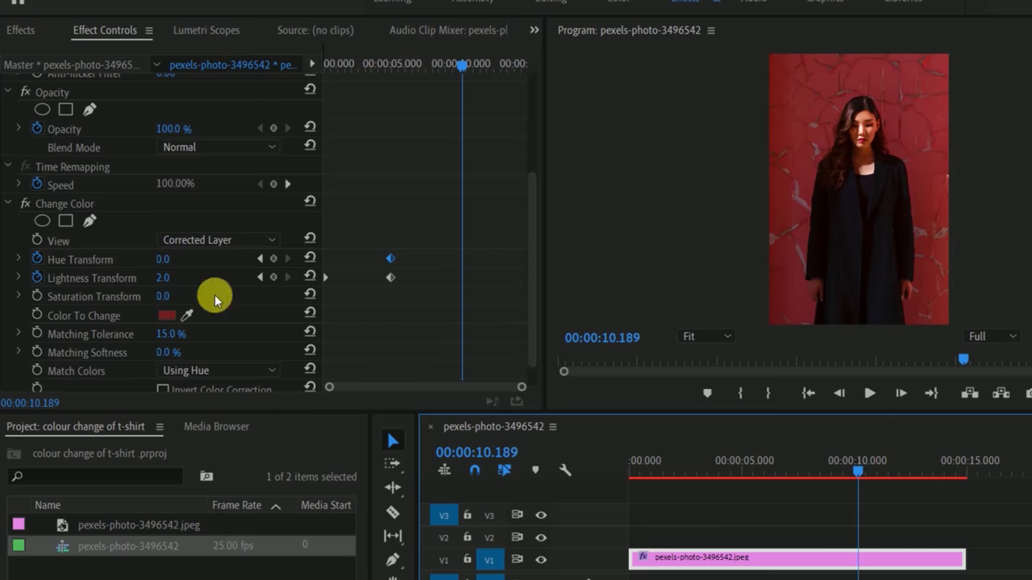
pyautogui.click(171, 264)
pyautogui.moveTo(170, 265); pyautogui.dragTo(288, 269)
pyautogui.moveTo(298, 270); pyautogui.dragTo(426, 276)
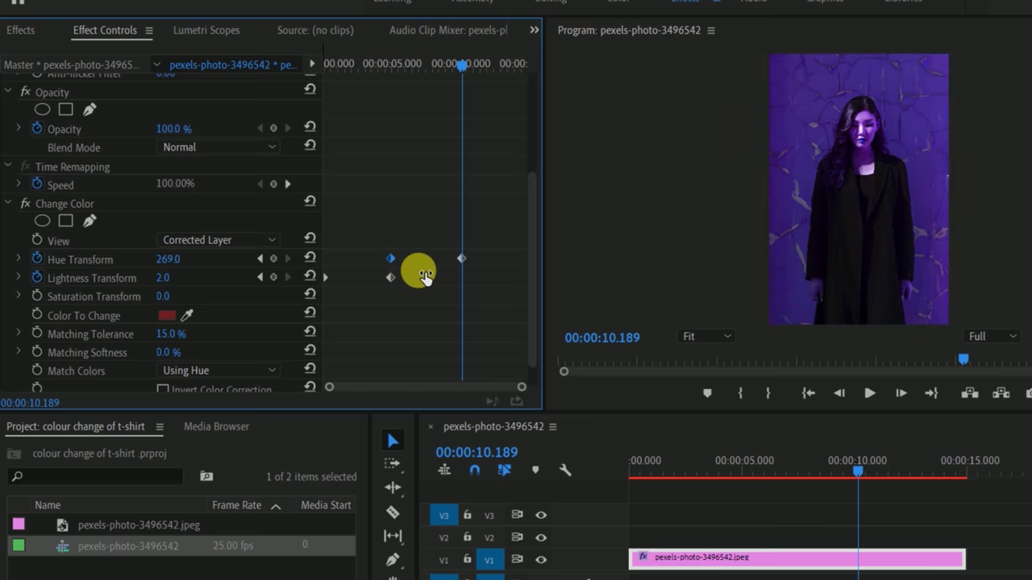
pyautogui.click(186, 259)
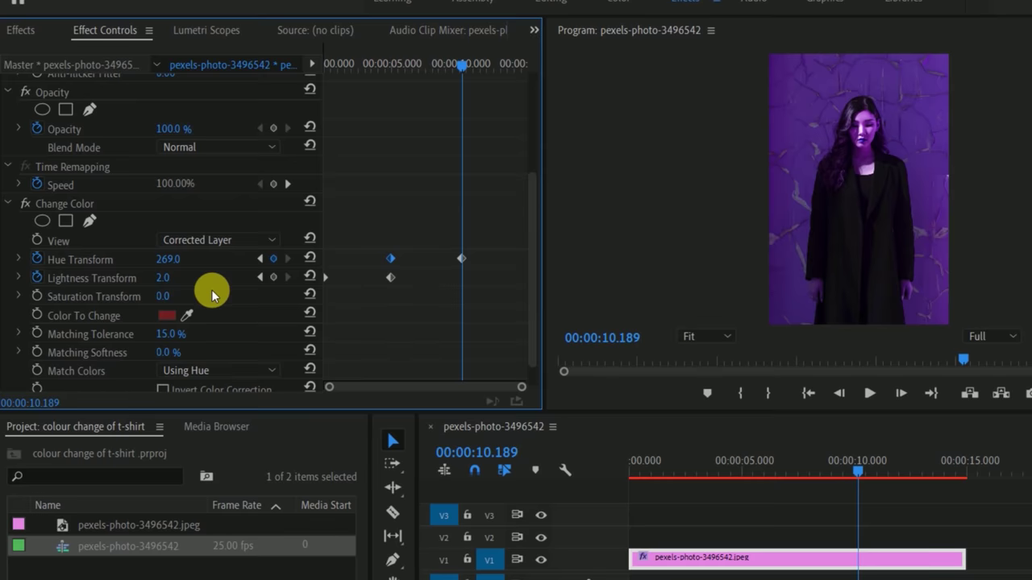
pyautogui.scroll(-2, 211, 290)
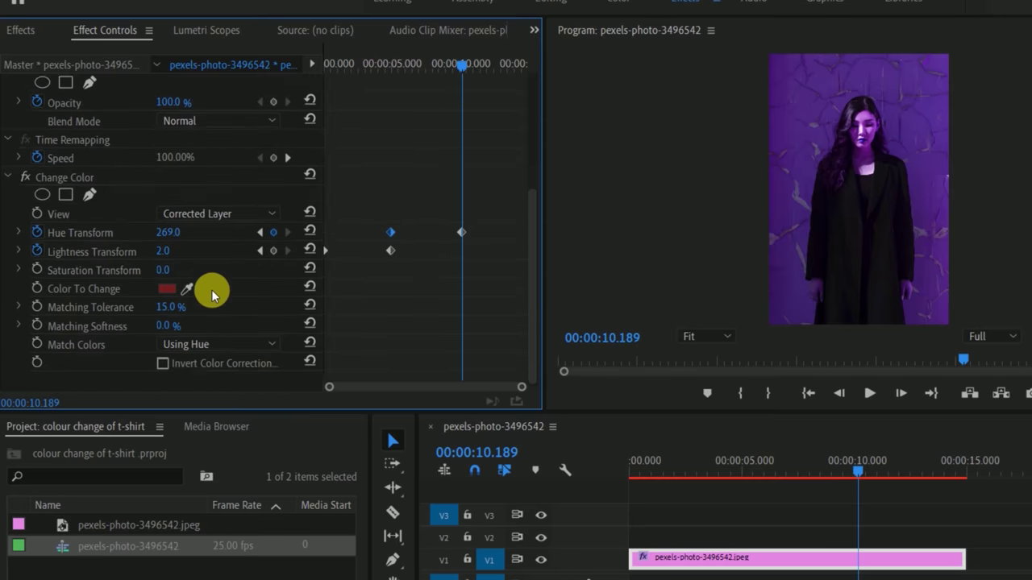
pyautogui.scroll(6, 211, 290)
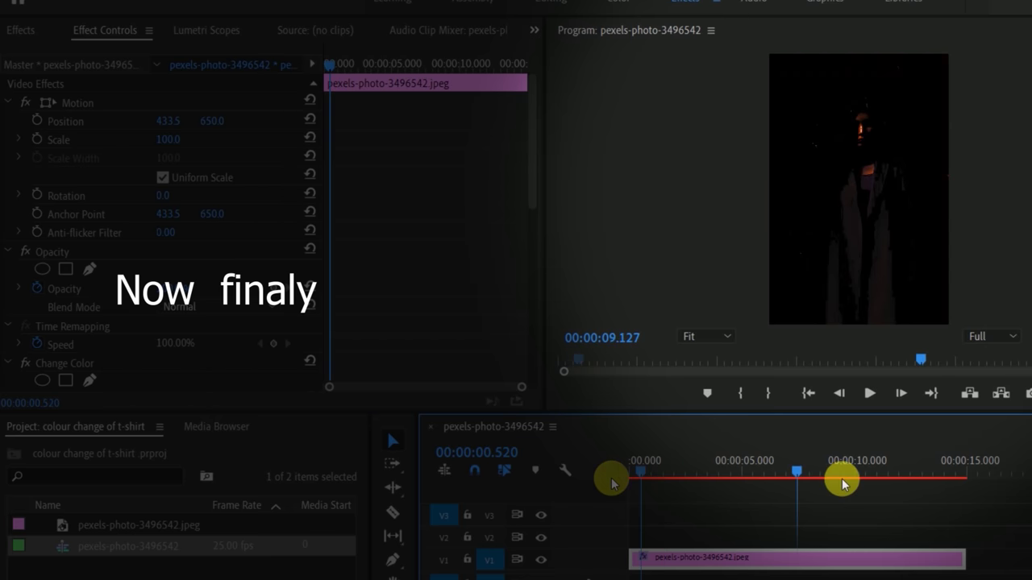
pyautogui.moveTo(878, 483); pyautogui.dragTo(960, 489)
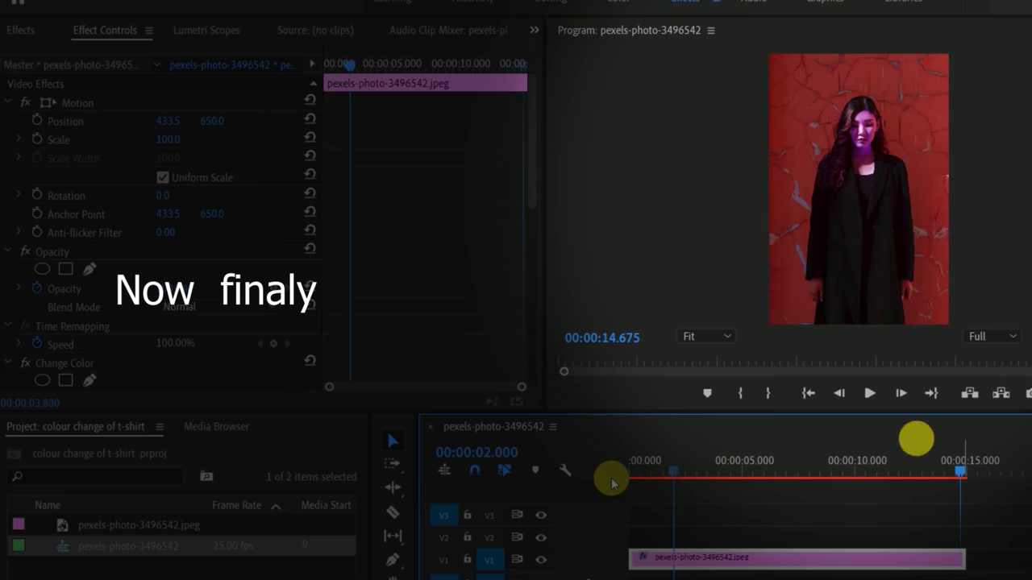